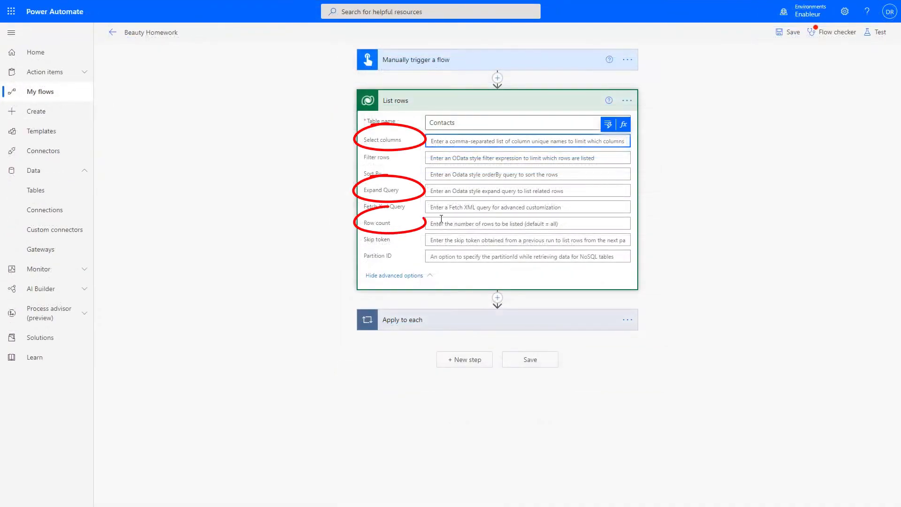
Try a row count of 6000 in the List rows action for Contacts and clear the field again
click(445, 224)
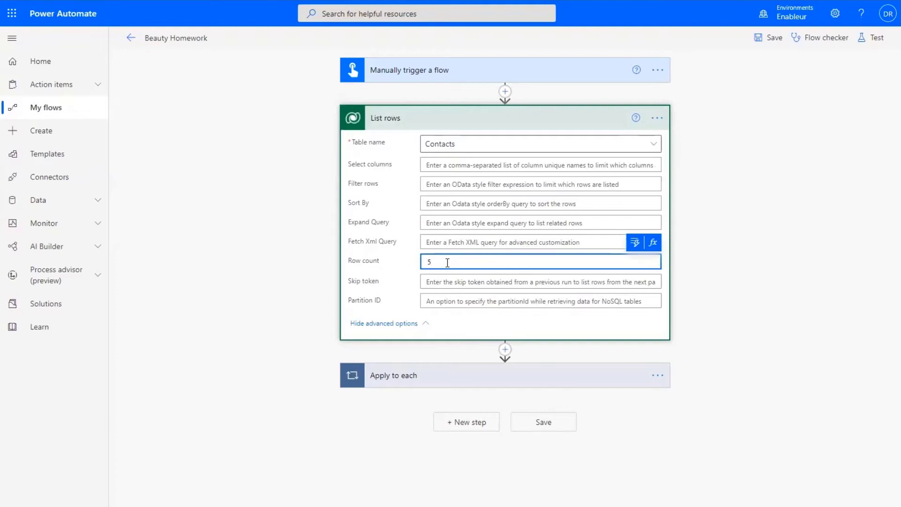
key(BackSpace)
text(6000)
drag(455, 259, 390, 258)
key(BackSpace)
Set the pagination threshold in the settings of the List rows action to 6000
click(657, 118)
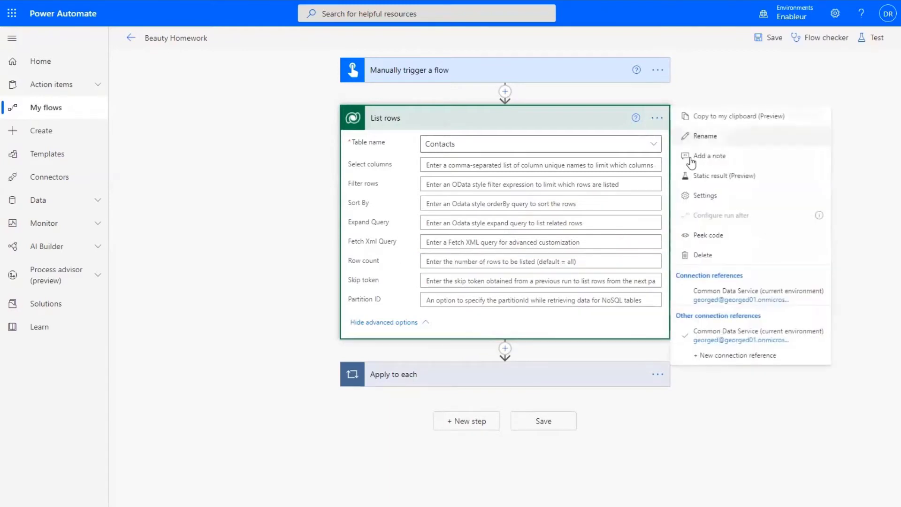
click(699, 201)
double_click(507, 201)
text(6000)
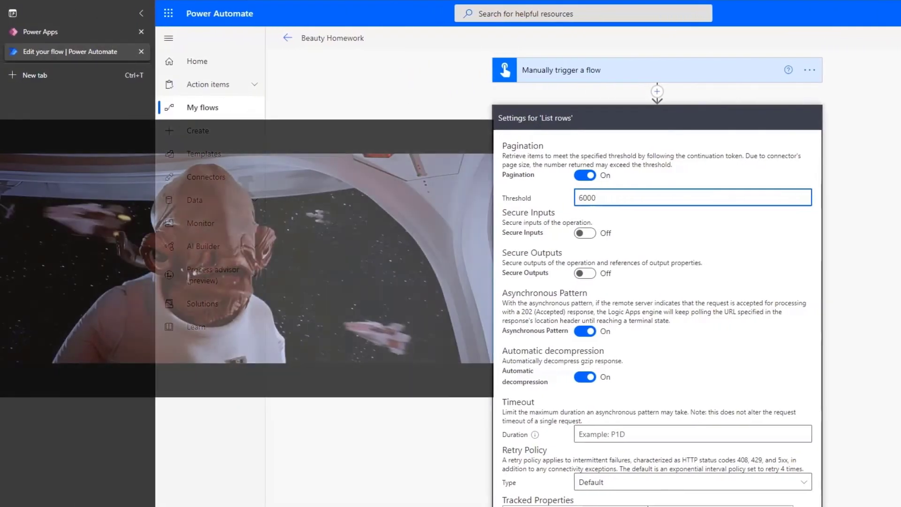
double_click(606, 201)
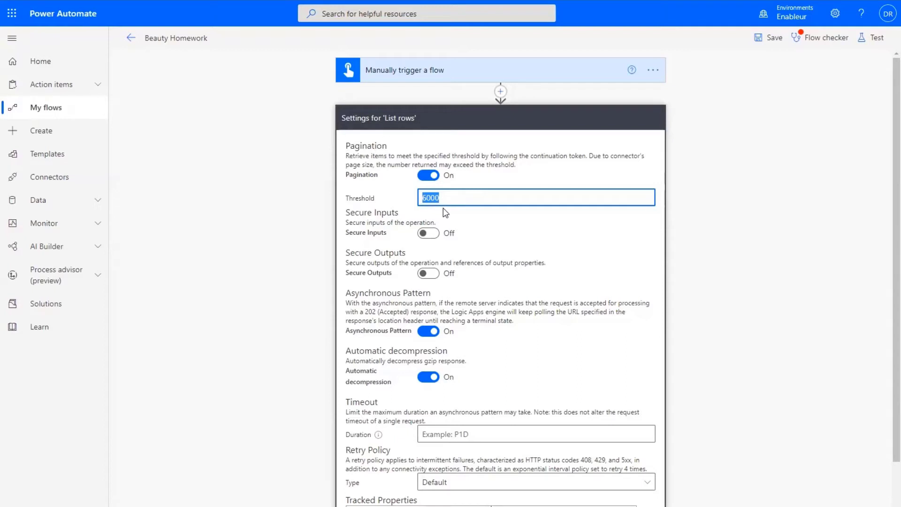
click(456, 201)
drag(455, 201, 405, 206)
click(447, 197)
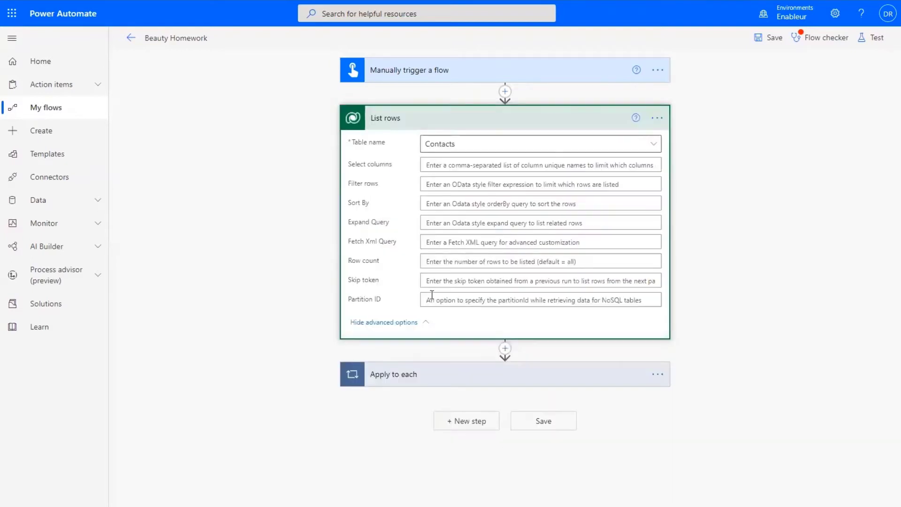
Try a row count of 6000 and a pagination threshold of 100000 for List rows, cancelling the settings change
click(504, 265)
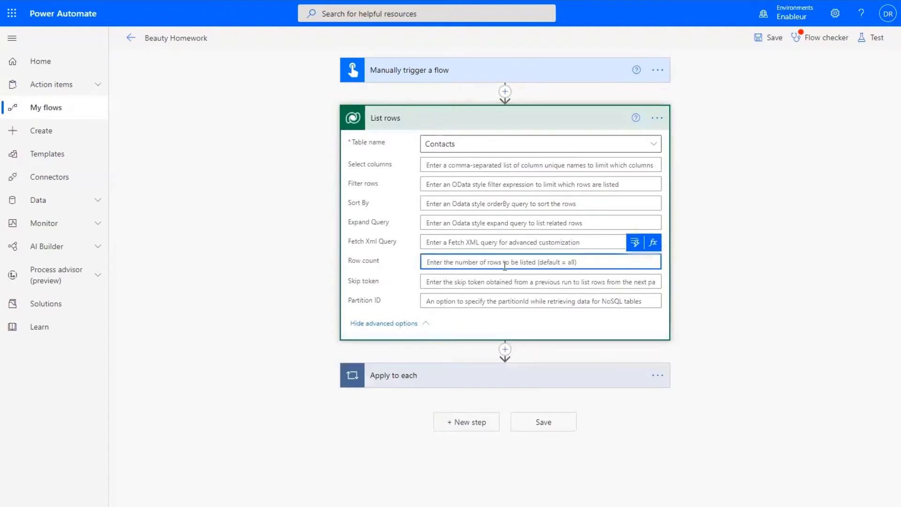
text(6000)
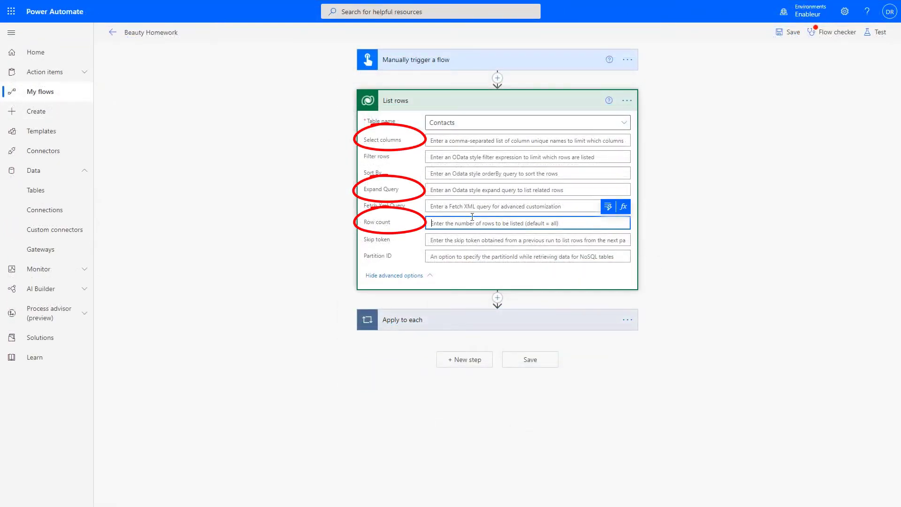
click(629, 101)
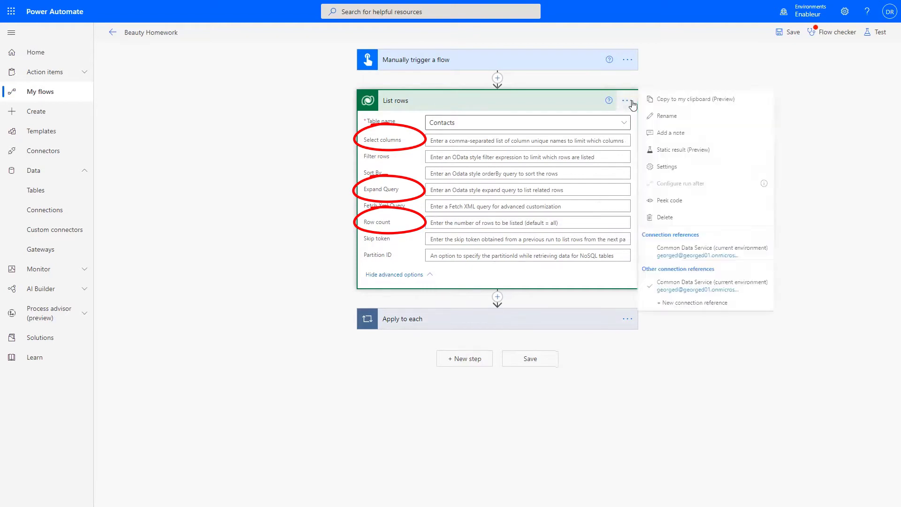
click(677, 168)
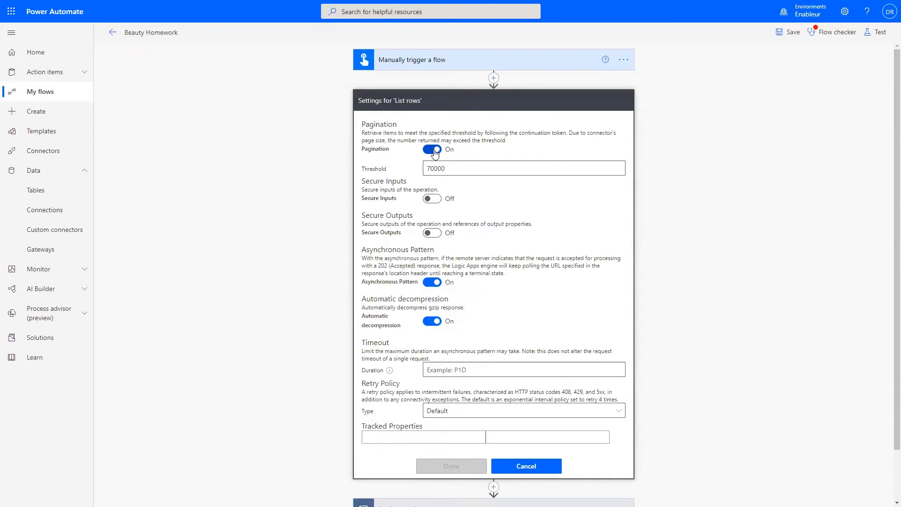
drag(453, 171, 407, 171)
text(100000)
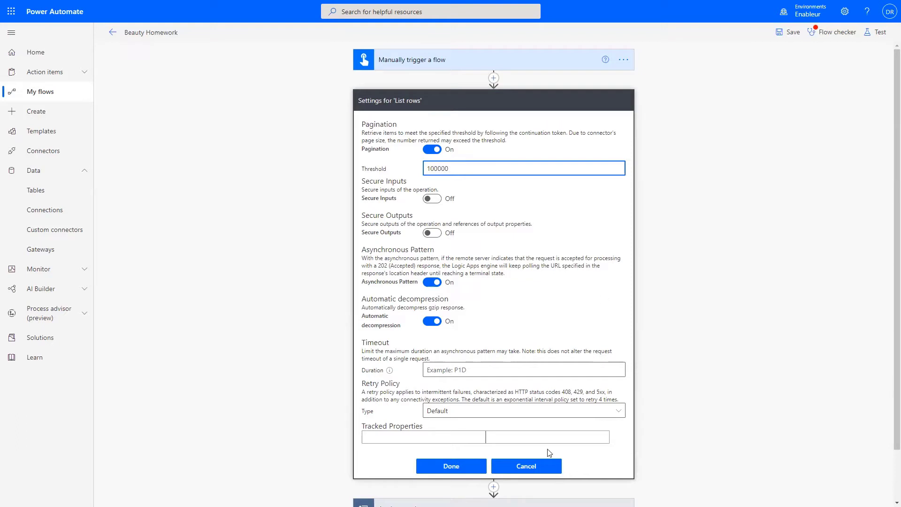
click(528, 467)
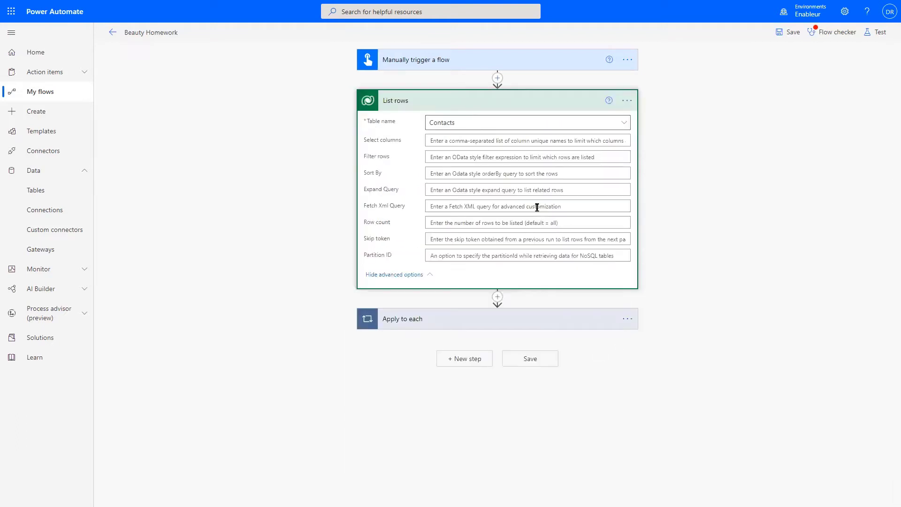
Enter the row filter fullname like '%sample%' in List rows, trying the eq and ne operators before settling on like
click(454, 156)
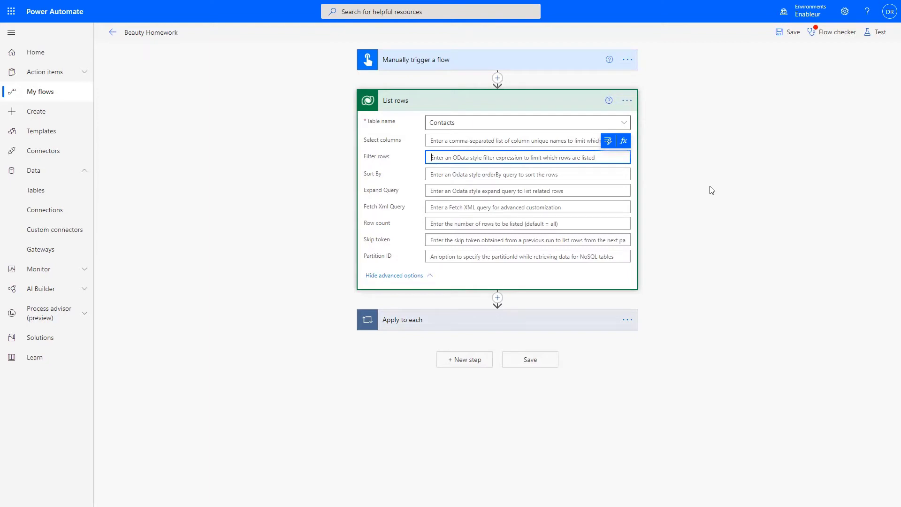
text(fu)
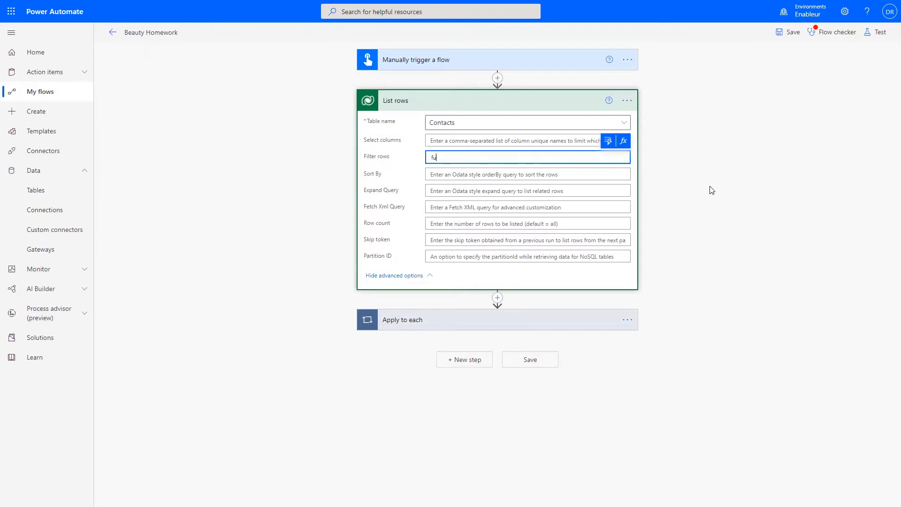
text(llname)
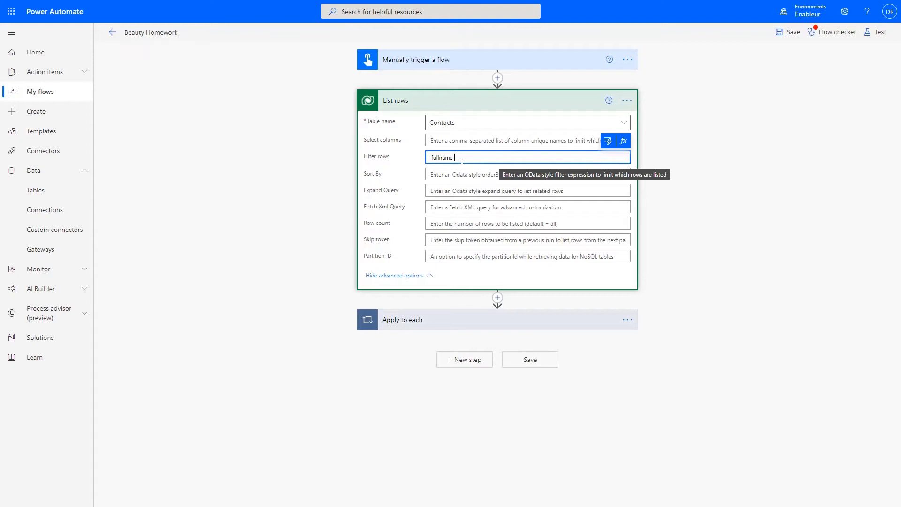
text(eq)
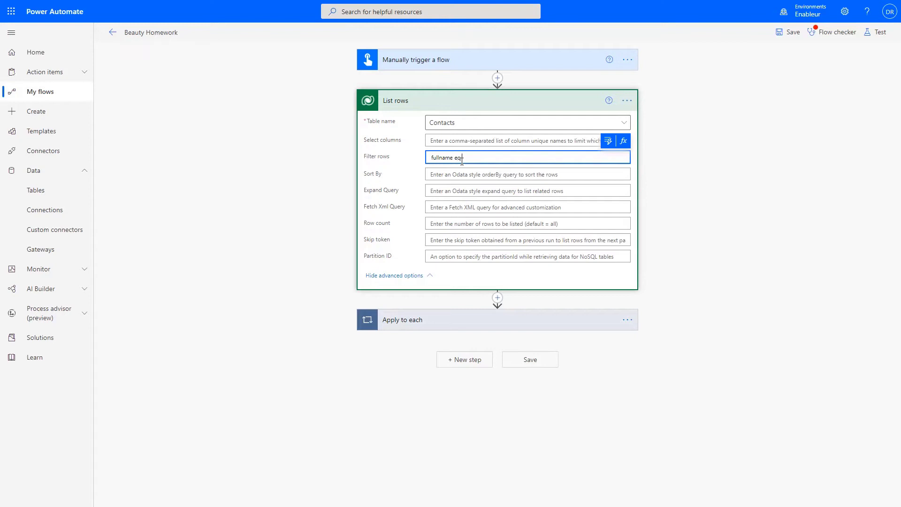
key(BackSpace)
key(BackSpace)
text(ne)
key(BackSpace)
key(BackSpace)
text(like)
text(%)
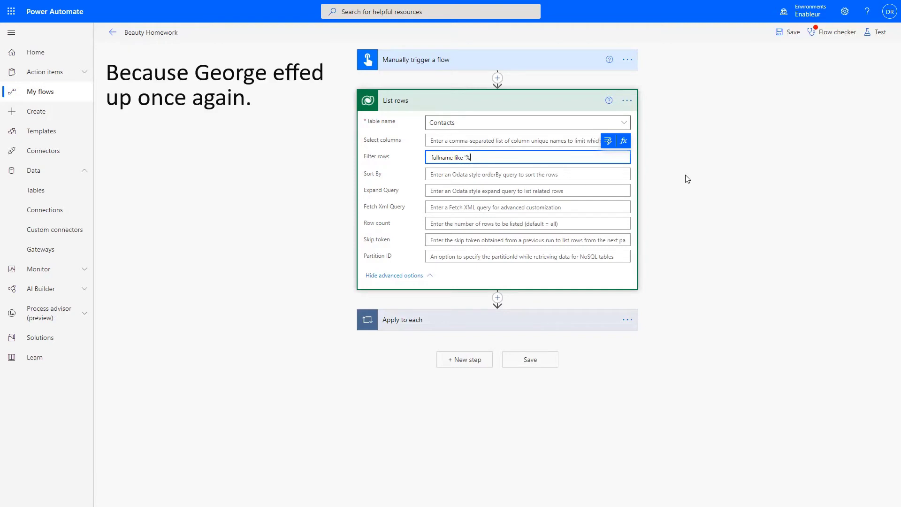
text(sample%)
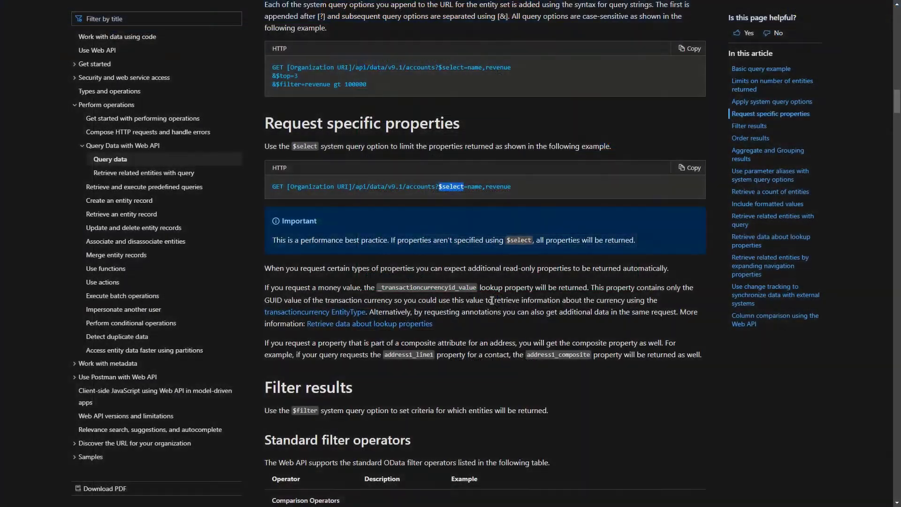
Examine the standard filter operators and standard query functions in the Web API query data documentation
scroll(326, 222, down, 5)
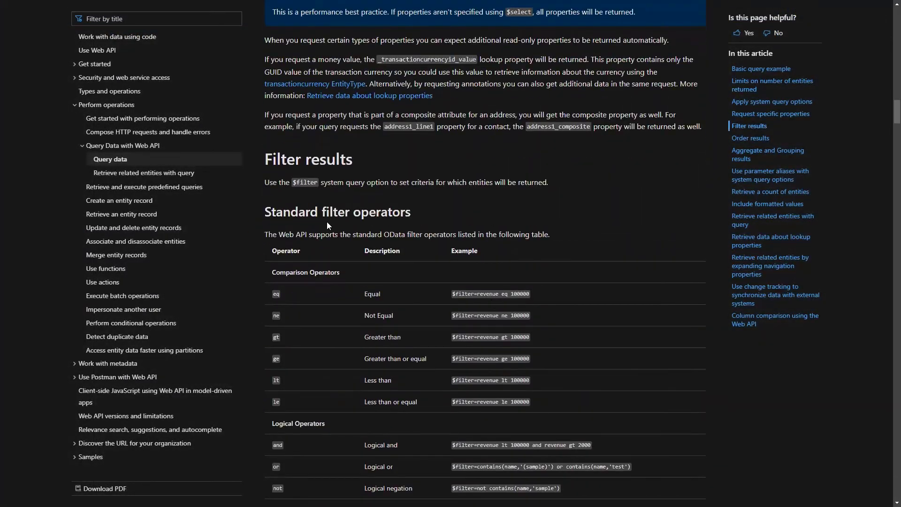
scroll(328, 221, down, 3)
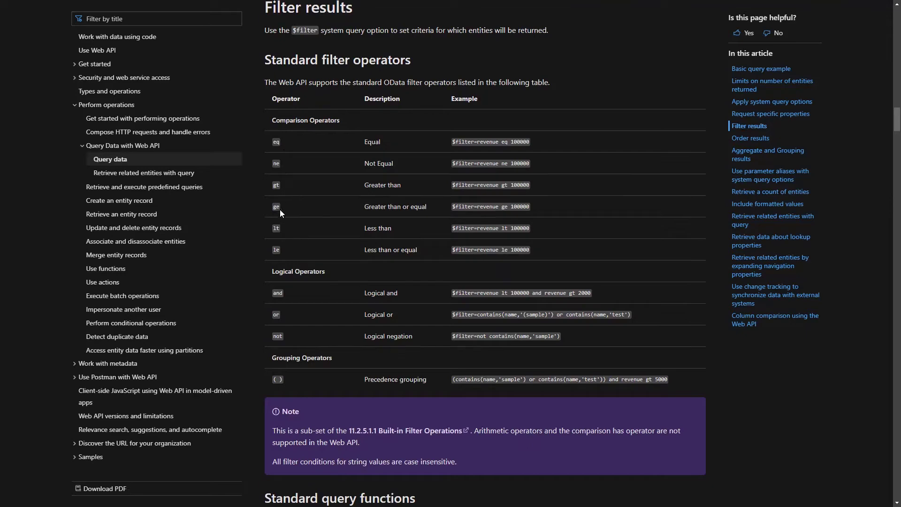
scroll(336, 267, down, 3)
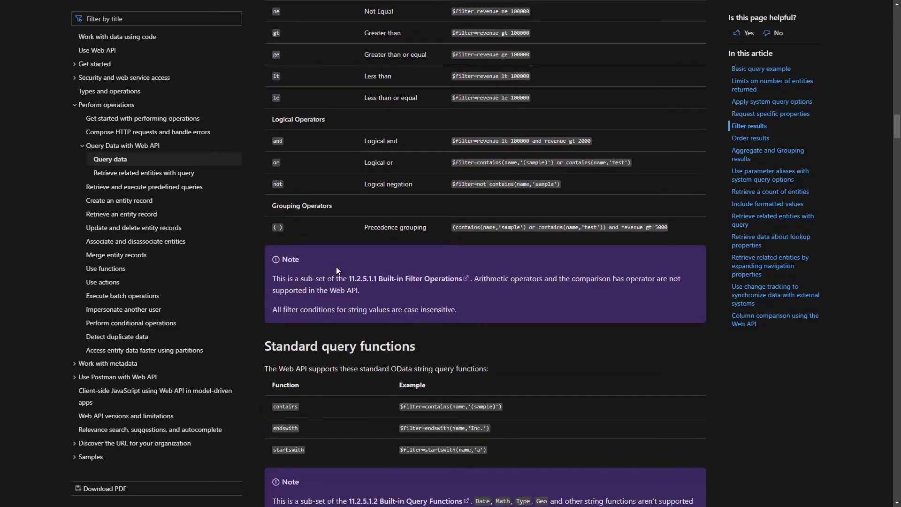
scroll(336, 267, down, 2)
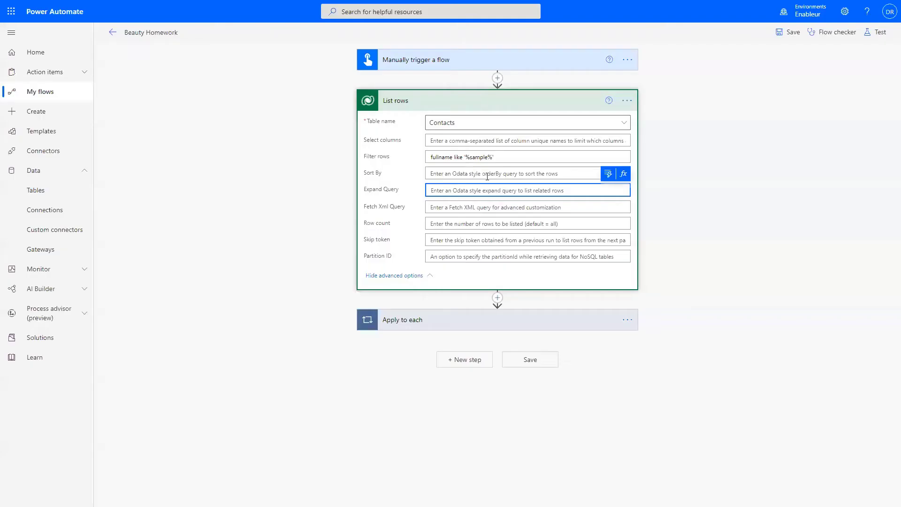
Limit the columns returned by the List rows action to firstname,lastname,emailaddress1
click(505, 161)
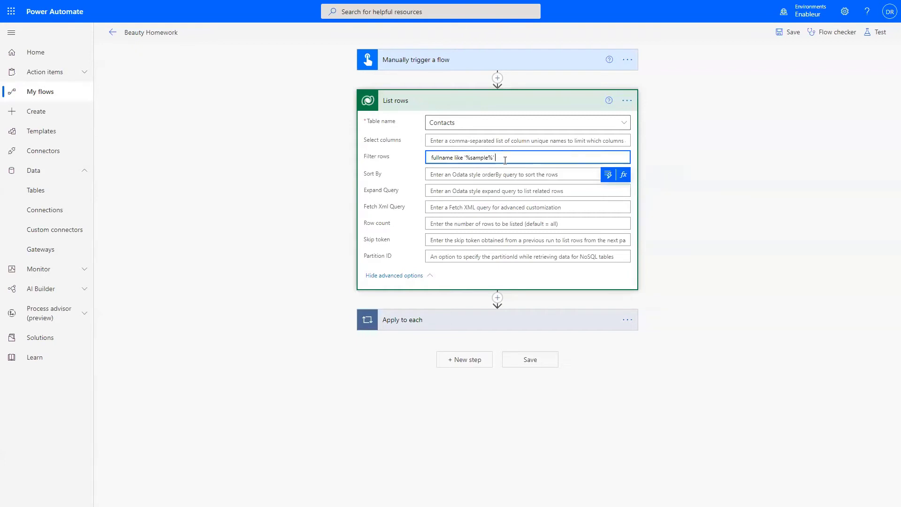
key(ctrl+a)
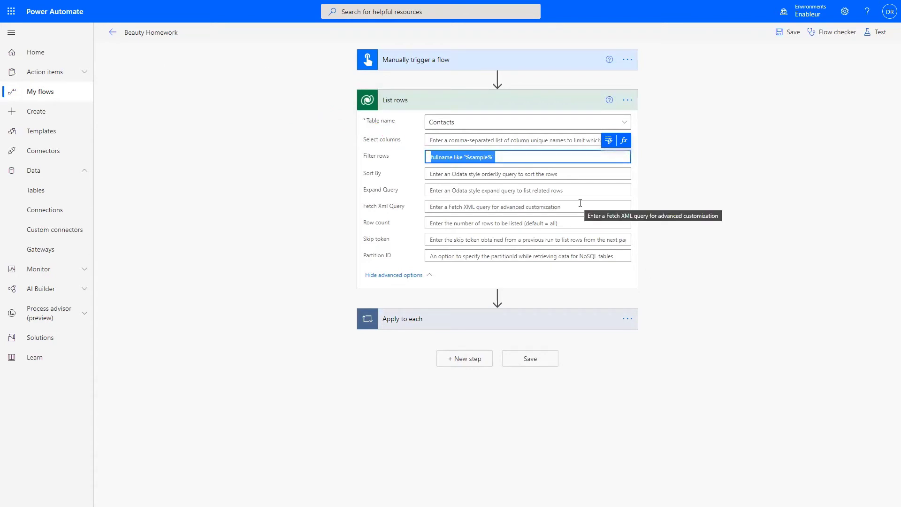
click(469, 140)
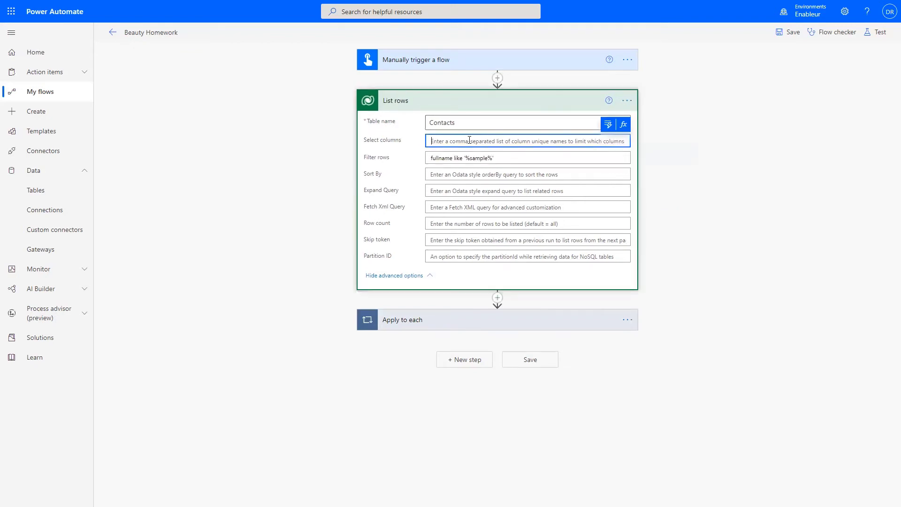
text(firstname,l)
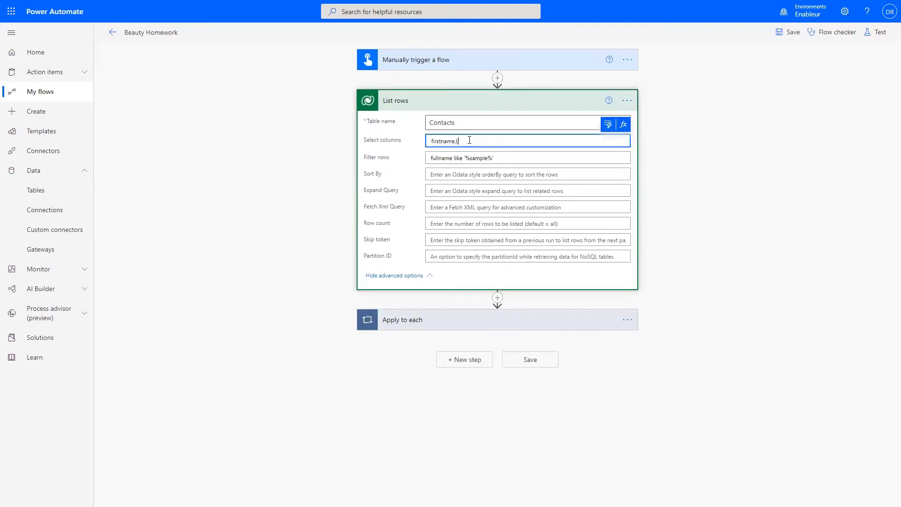
text(astname)
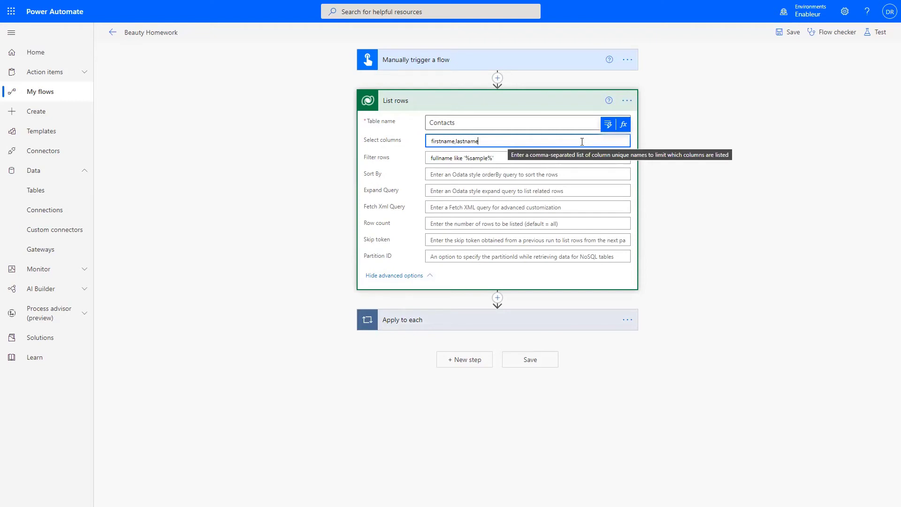
text(,emailaddress1)
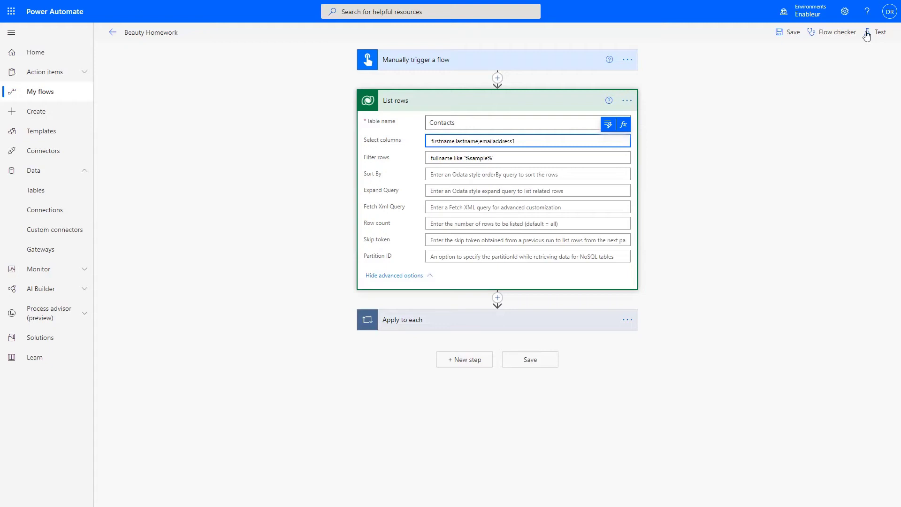
Replace the row filter of the List rows action with contains(fullname, 'sample')
key(Tab)
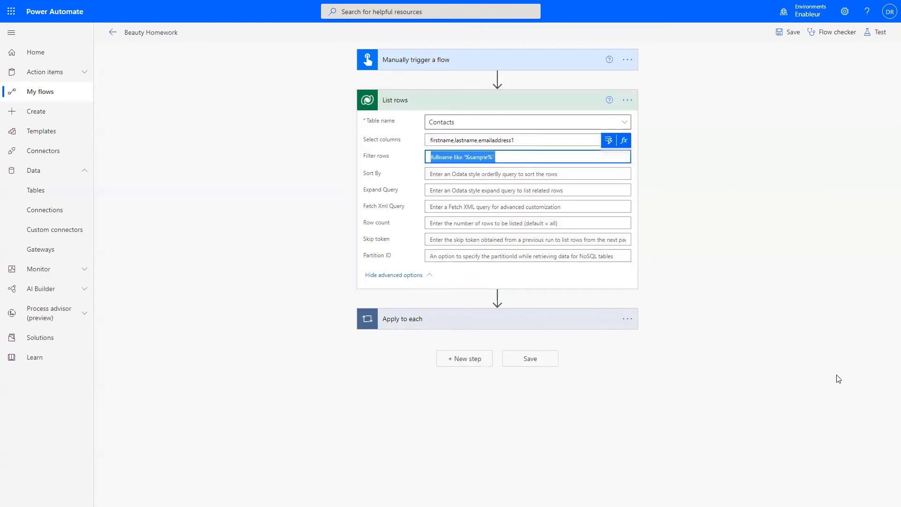
key(BackSpace)
text(cont)
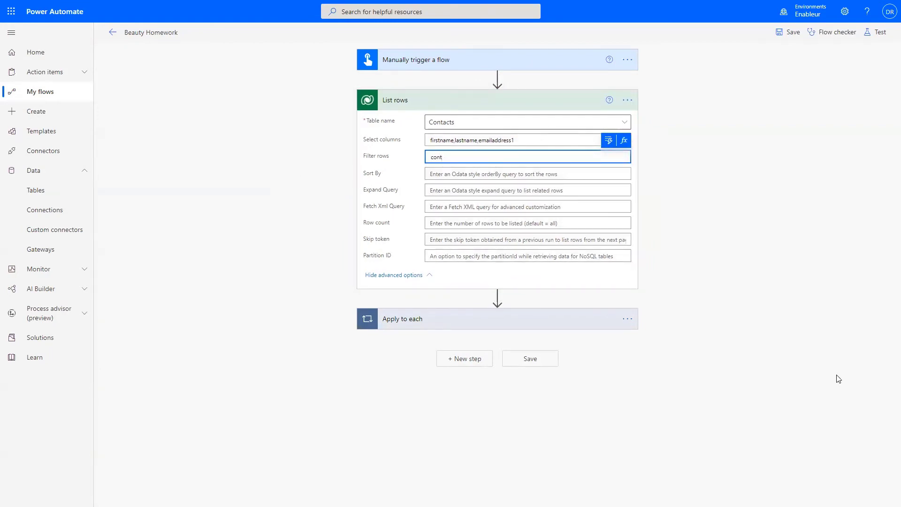
text(ains(fullname, 'sample'))
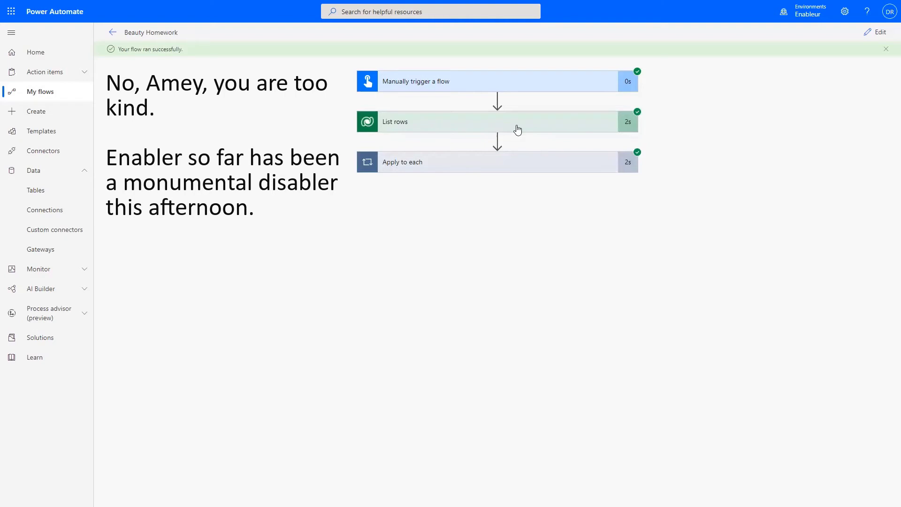
Open the downloadable output of List rows from the completed flow run and examine the returned contact records
click(517, 130)
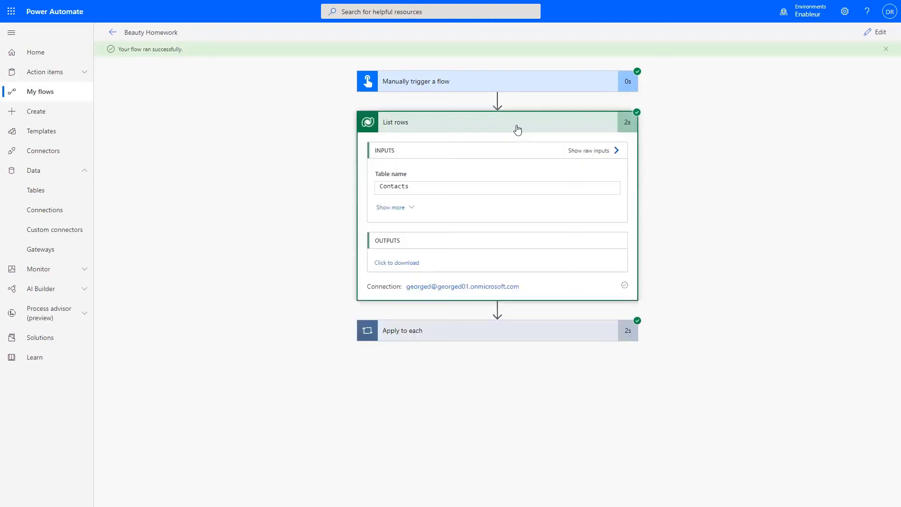
click(398, 263)
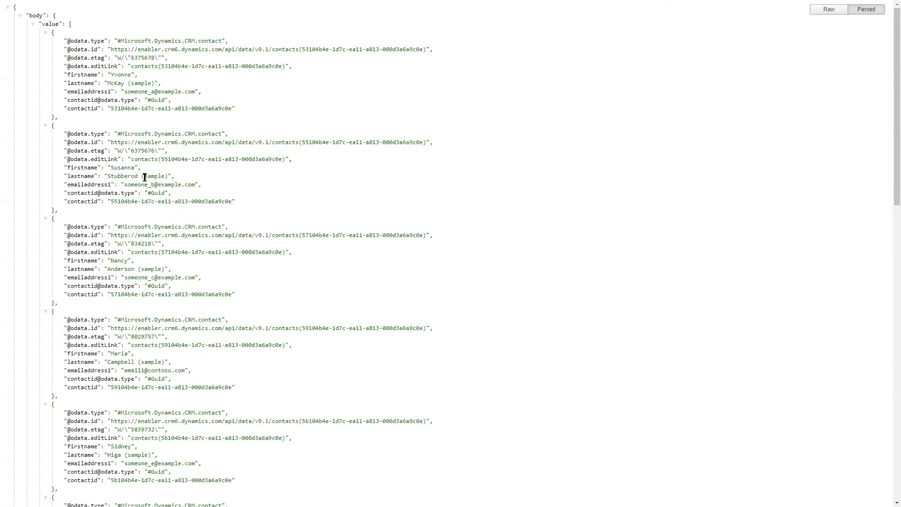
scroll(169, 178, down, 14)
key(Home)
click(33, 24)
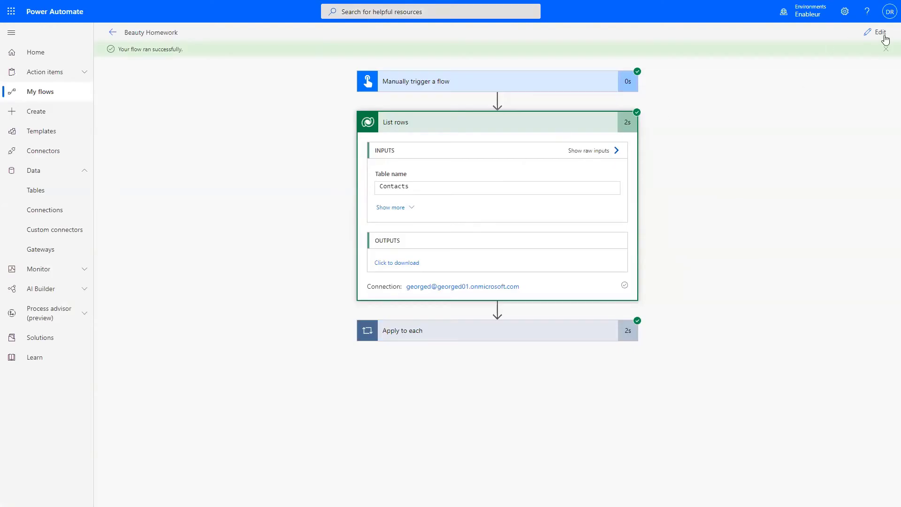
Return to editing the flow and negate the List rows filter as not contains(fullname, 'sample')
click(880, 33)
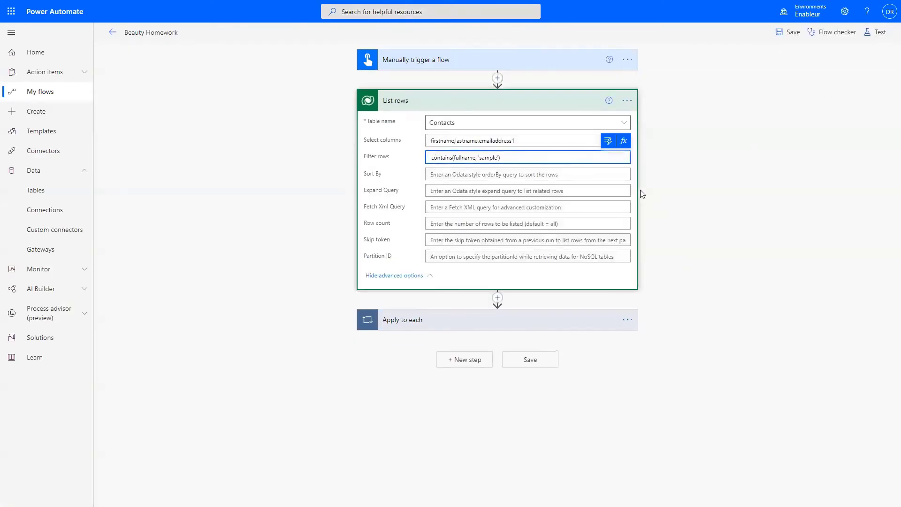
text(not)
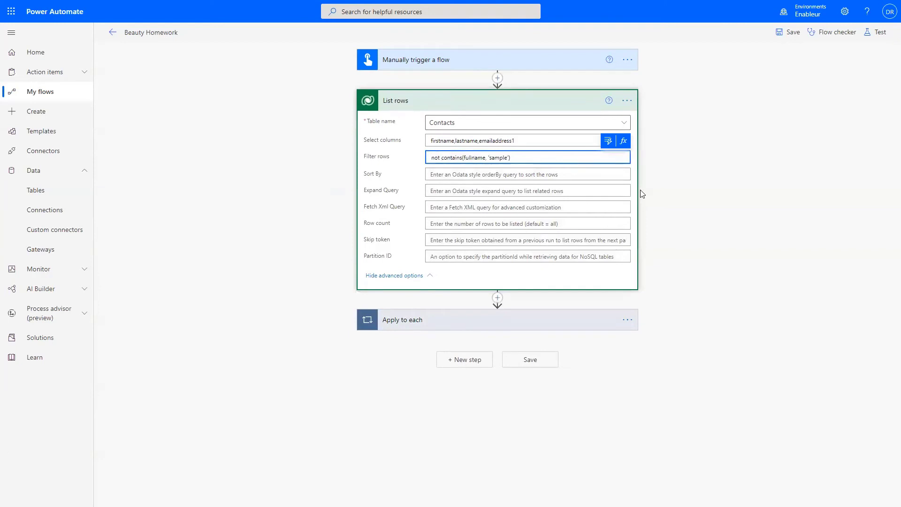
Test the flow with the negated name filter, inspect the Apply to each iterations of the run, and return to editing
click(880, 33)
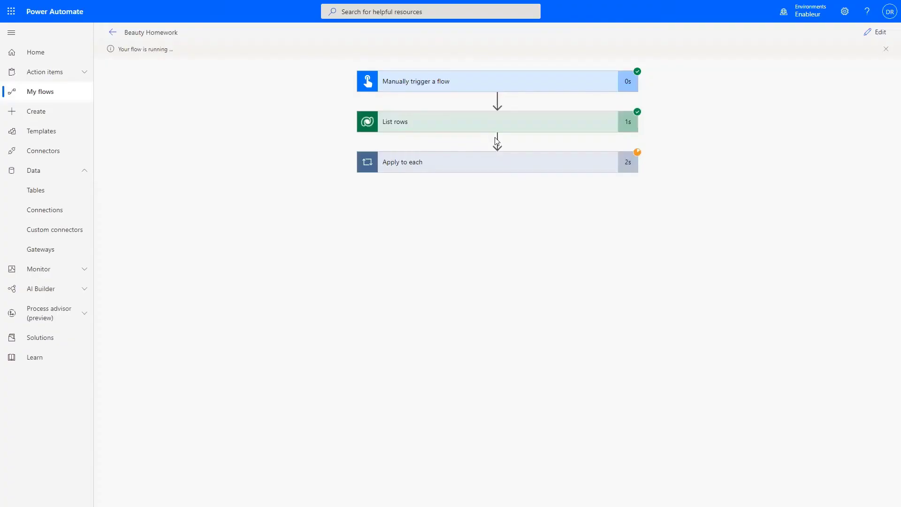
click(510, 169)
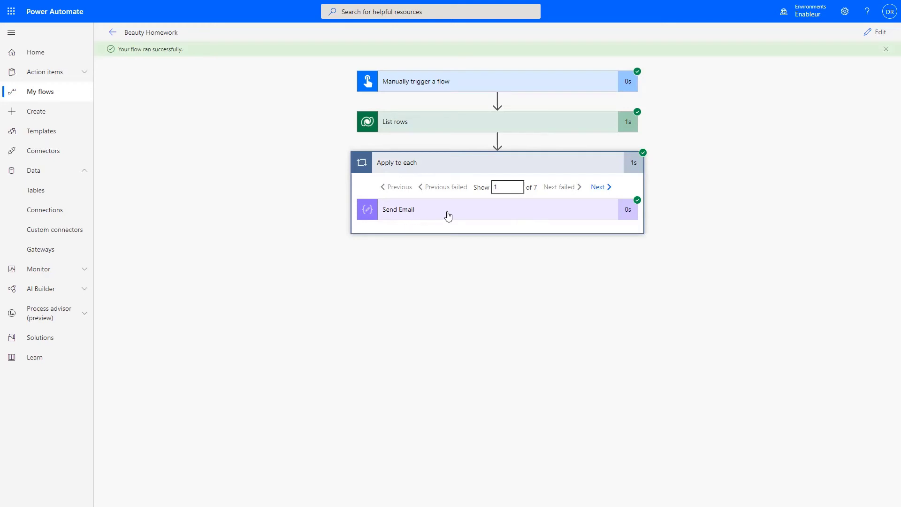
click(524, 163)
click(550, 163)
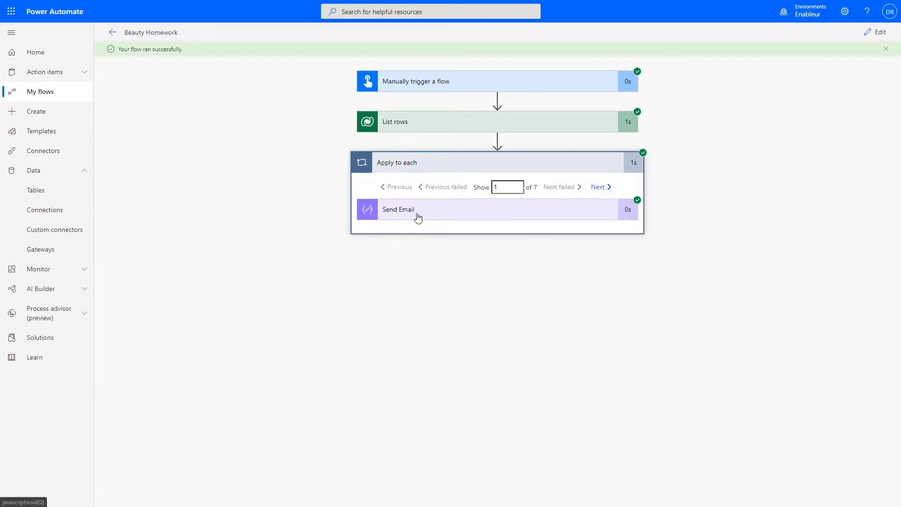
click(563, 164)
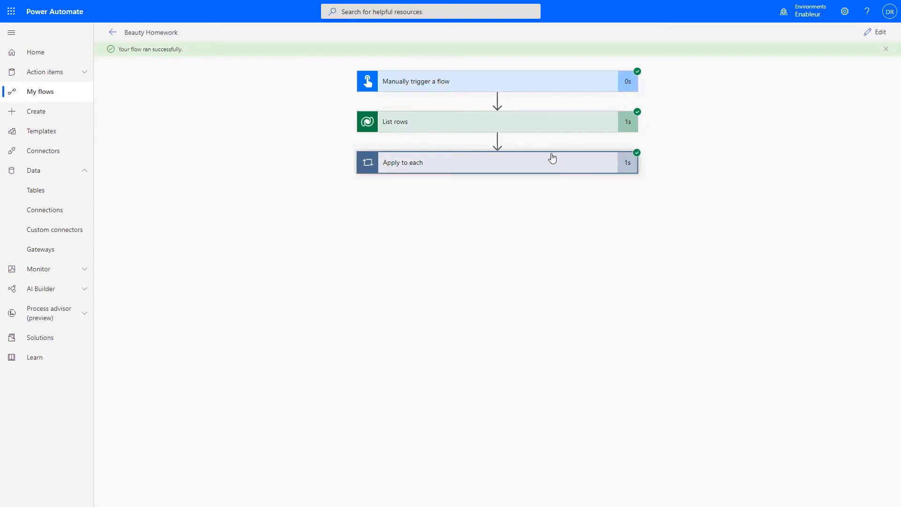
click(878, 33)
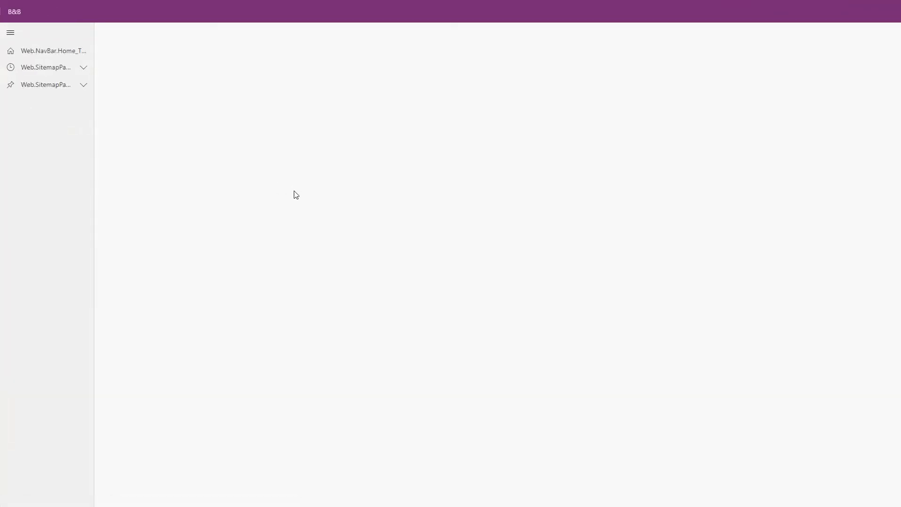
In the B&B app in Power Apps, set the contact's No. of Children to 1 and save the record
click(156, 84)
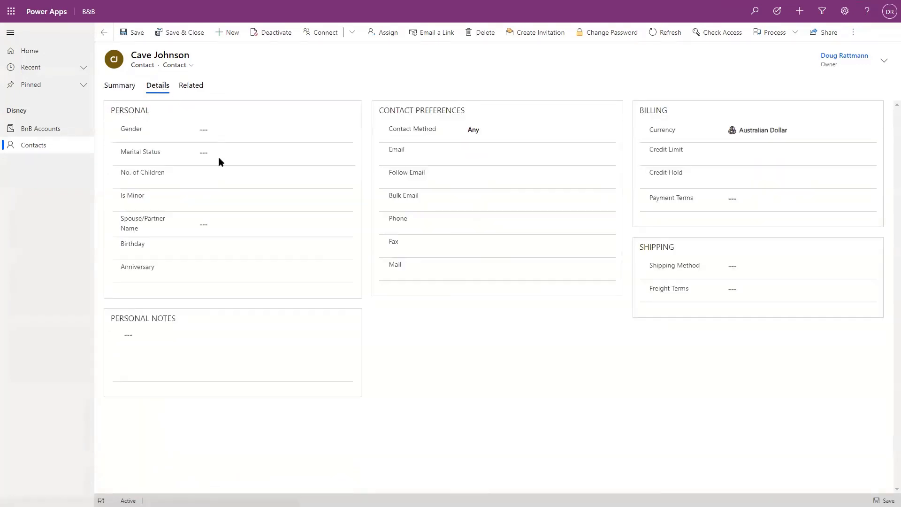
click(220, 179)
text(1)
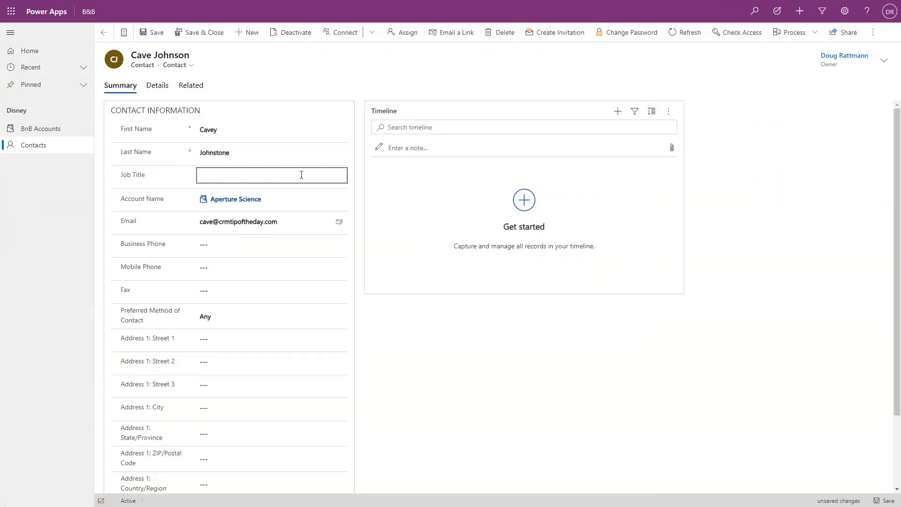
click(157, 85)
key(ctrl+s)
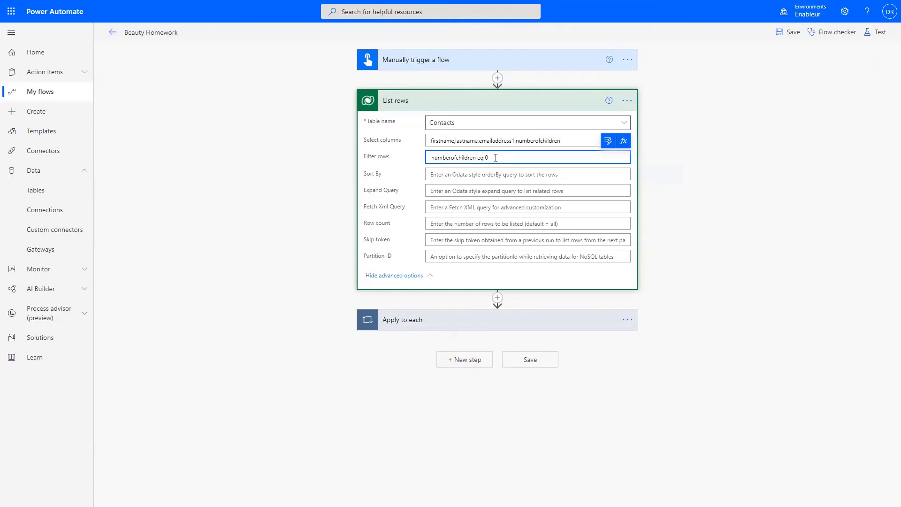
Test the flow in Power Automate with the List rows filter numberofchildren eq 0
drag(487, 157, 416, 156)
click(516, 156)
click(876, 32)
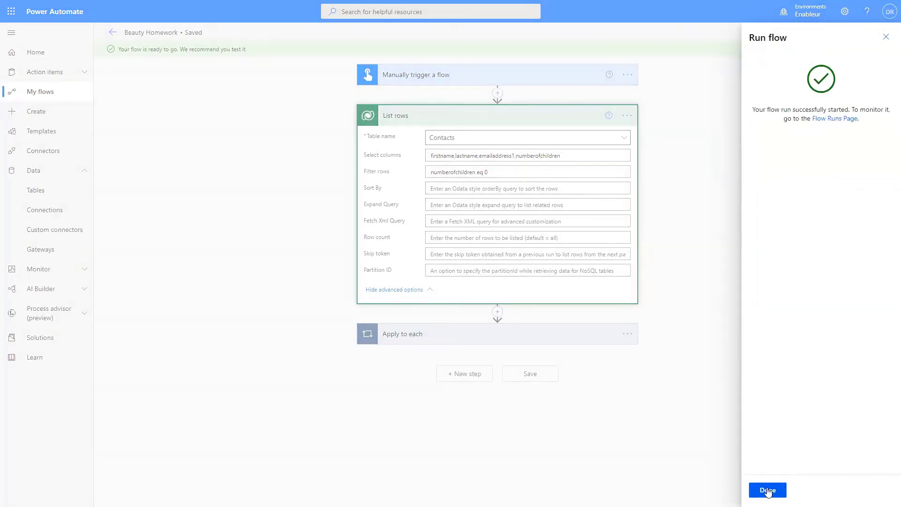
click(767, 489)
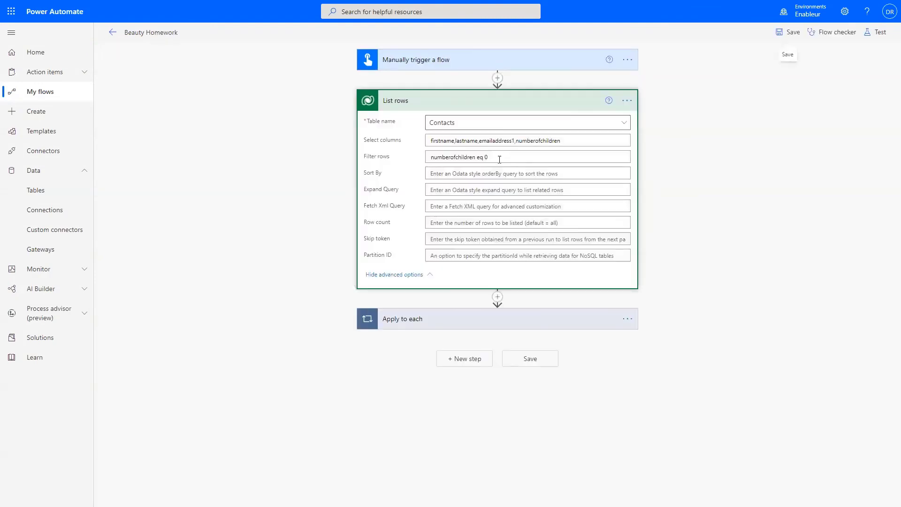
Extend the List rows filter to (numberofchildren eq 0) or (numberofchildren eq null), and test the flow
click(499, 160)
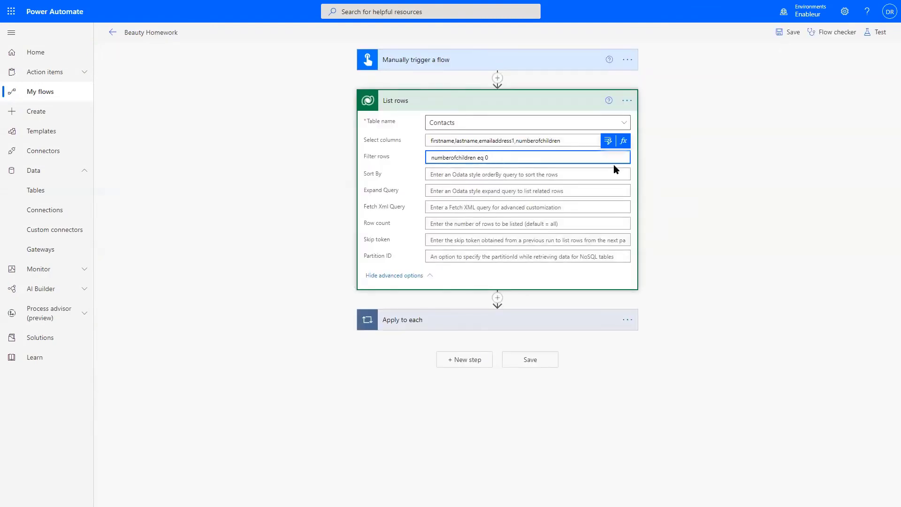
text(or numberofchildren eq null)()
key(Left)
text())
key(Home)
text(()
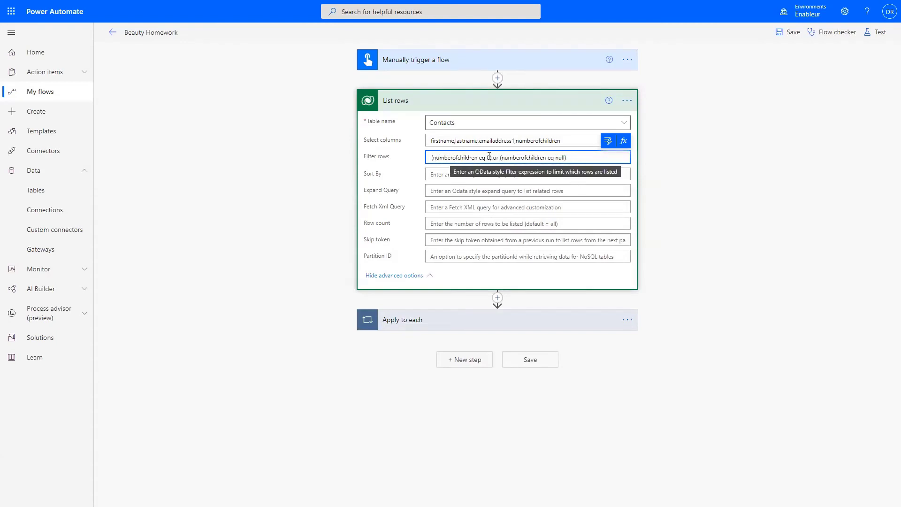
click(875, 32)
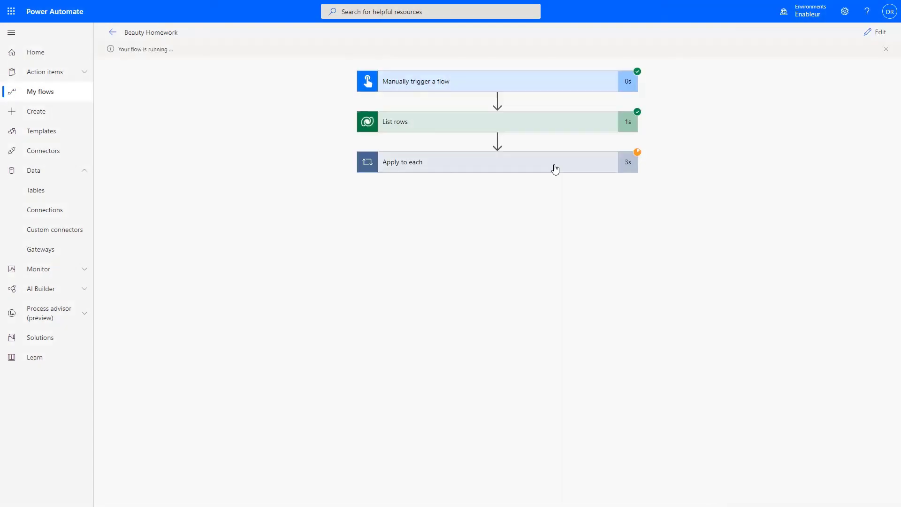
click(555, 168)
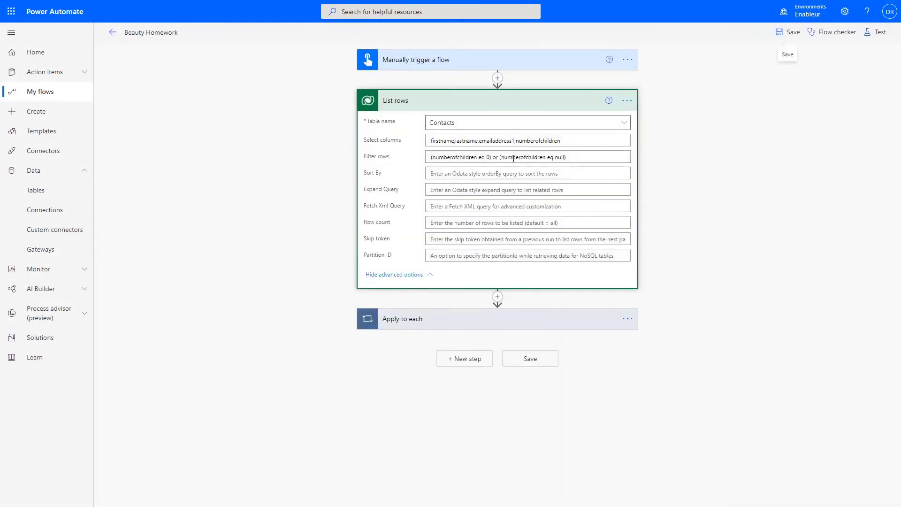
Review the List rows filter expression, including its comparisons with 0 and null
click(489, 157)
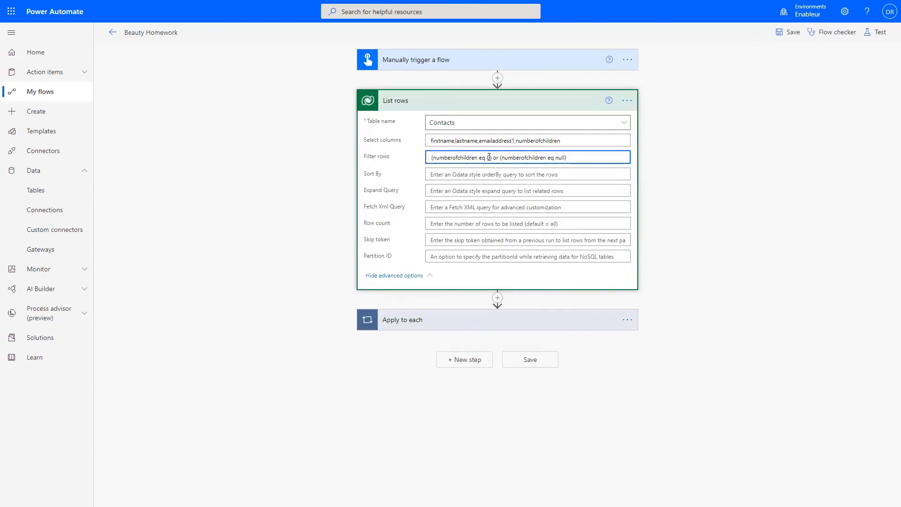
text())
double_click(563, 156)
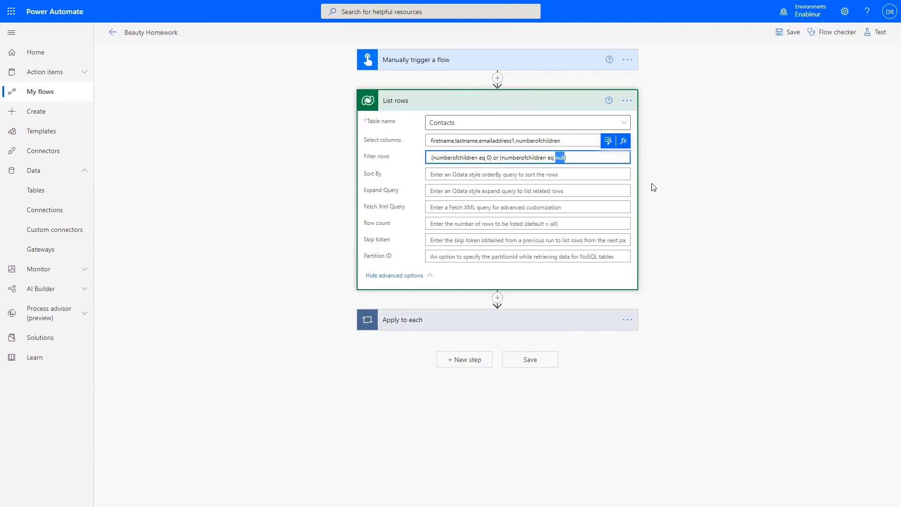
drag(581, 159, 408, 153)
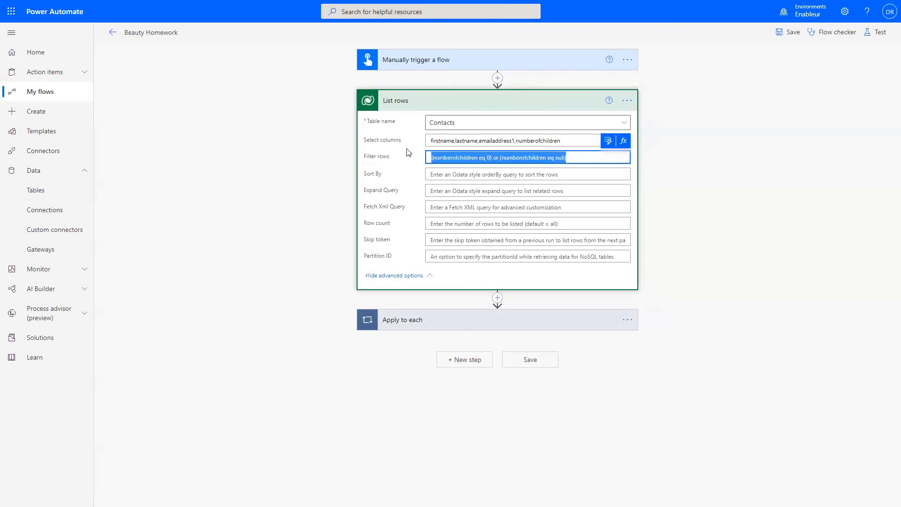
click(441, 157)
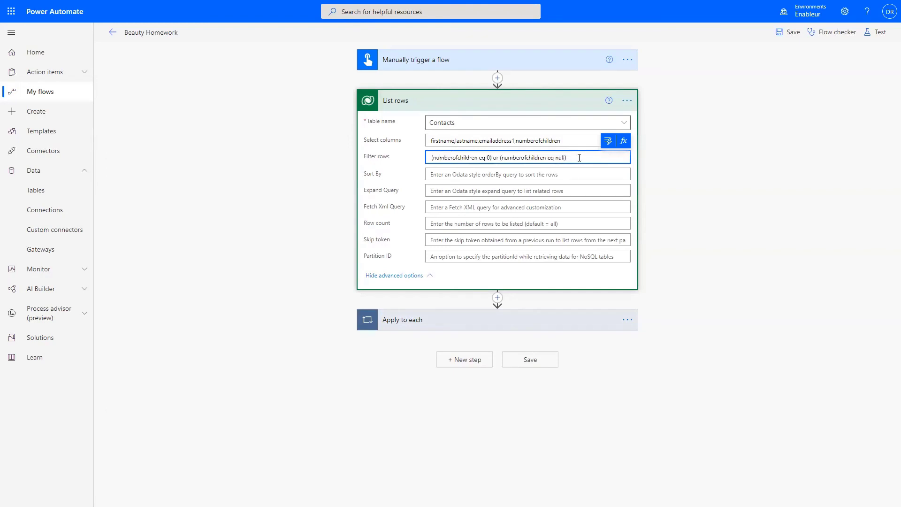
drag(578, 157, 400, 157)
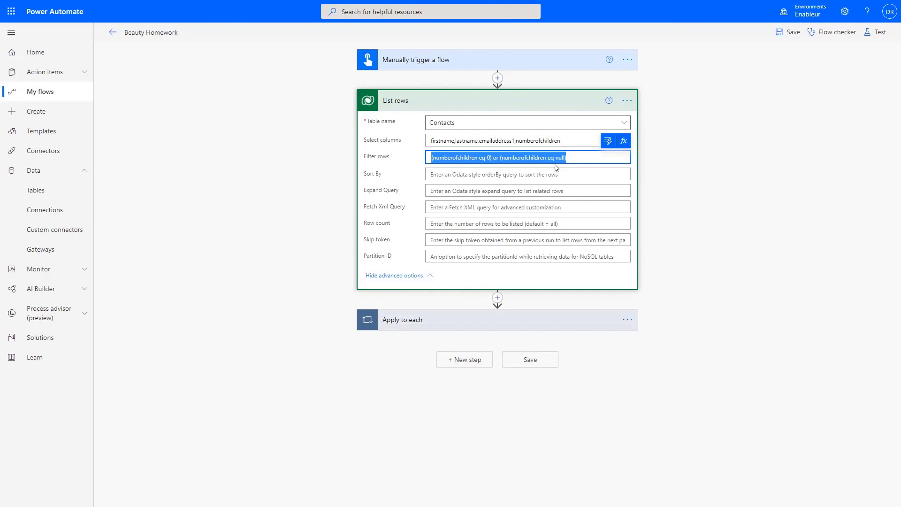
click(576, 158)
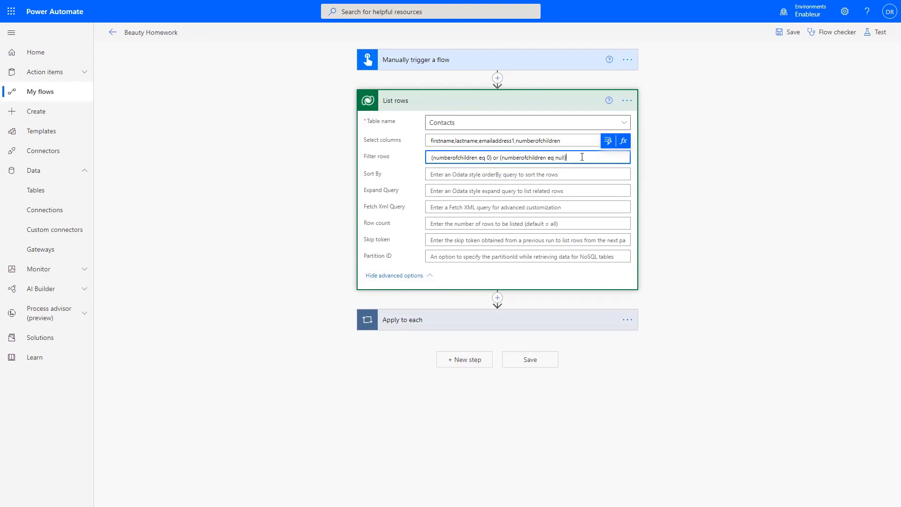
drag(581, 157, 372, 157)
drag(592, 161, 408, 163)
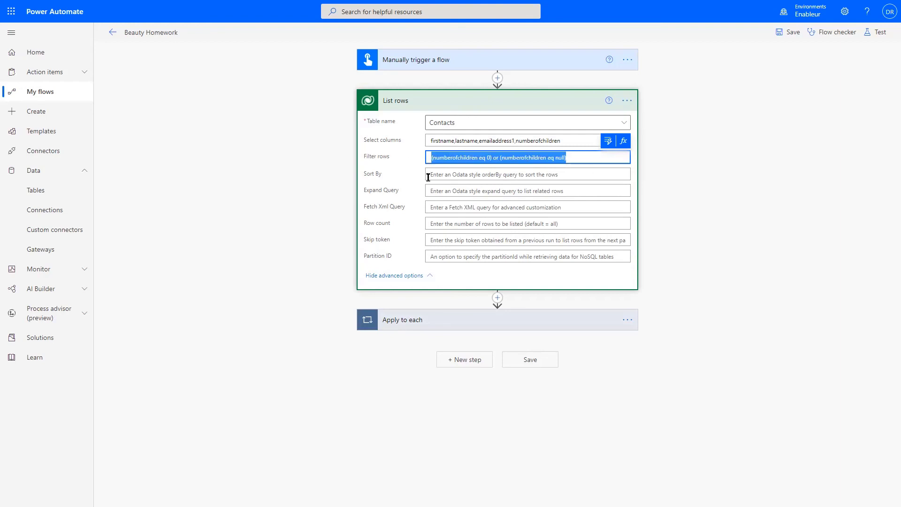
click(585, 157)
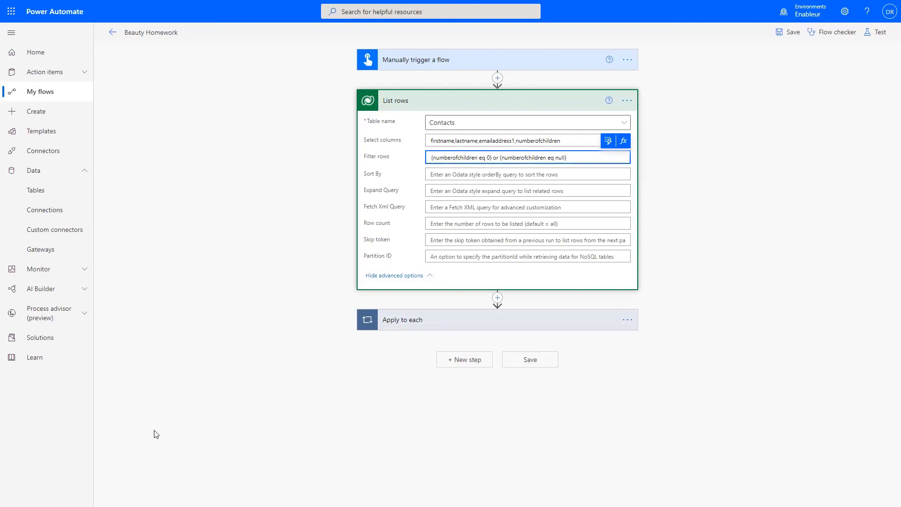
click(268, 398)
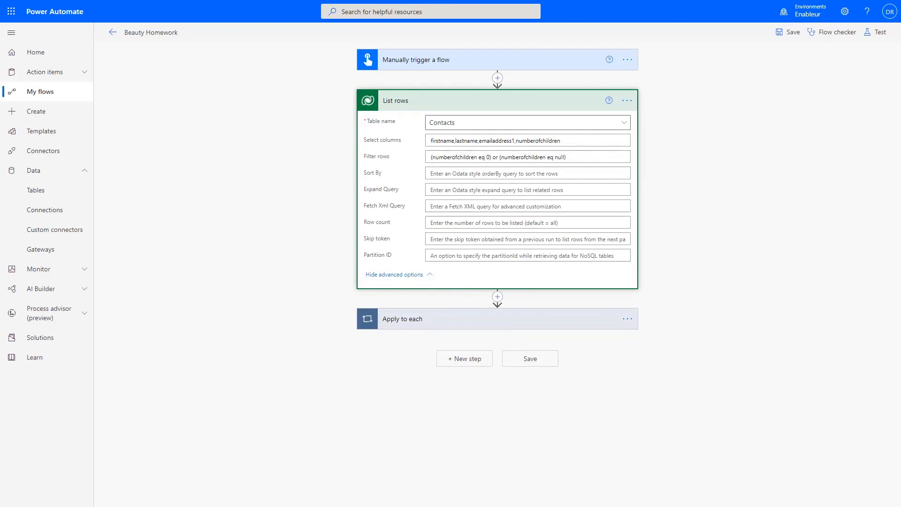